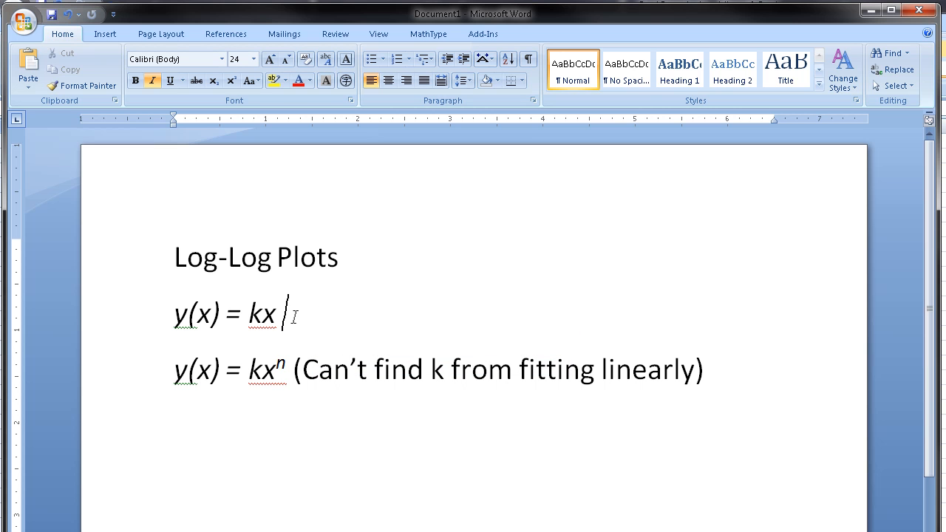
# Examine the equations y(x) = kx and y(x) = kxⁿ, focusing on the coefficient k in each
pyautogui.moveTo(282, 314); pyautogui.dragTo(184, 323)
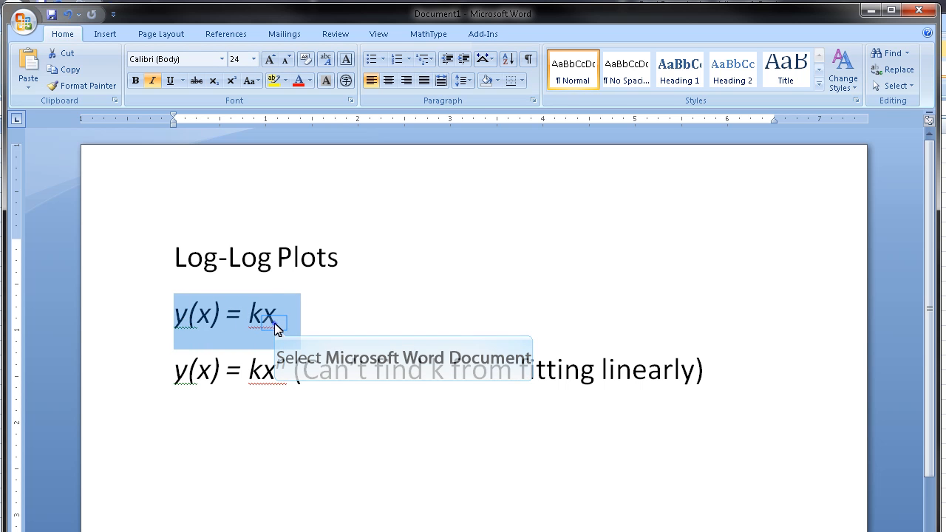
pyautogui.press('Right')
pyautogui.moveTo(262, 314); pyautogui.dragTo(250, 314)
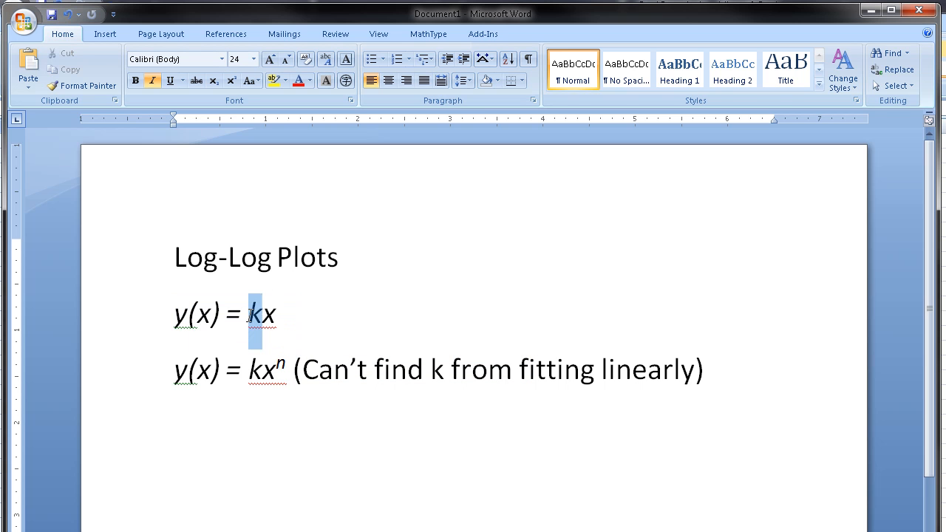
pyautogui.click(319, 370)
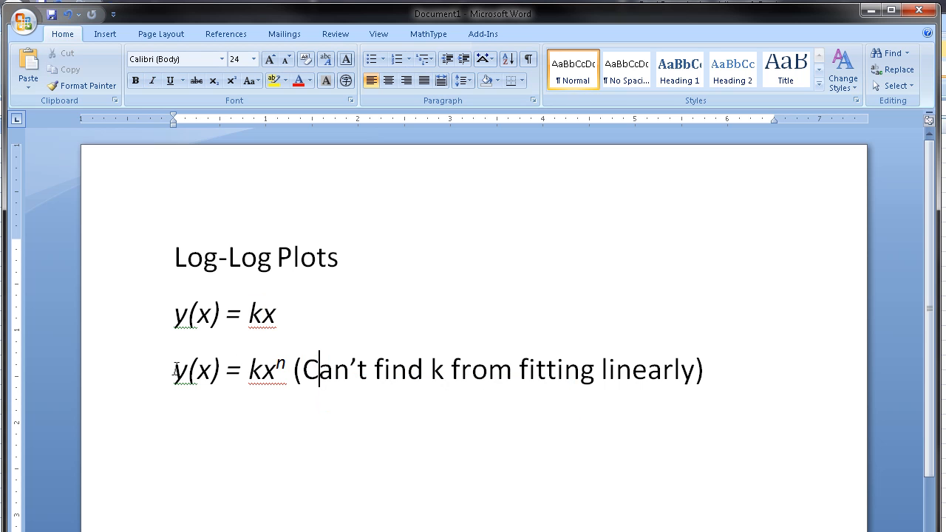
pyautogui.moveTo(176, 370); pyautogui.dragTo(642, 376)
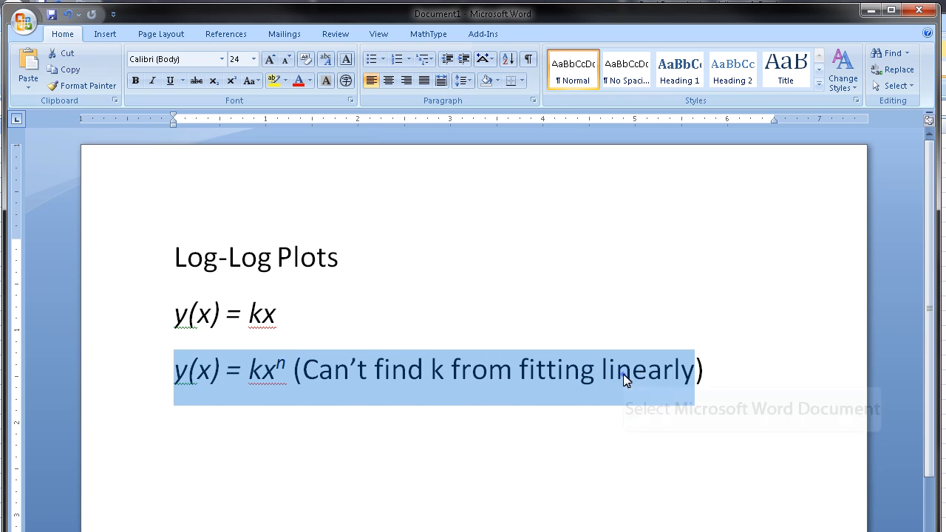
pyautogui.click(619, 373)
pyautogui.moveTo(263, 374); pyautogui.dragTo(249, 374)
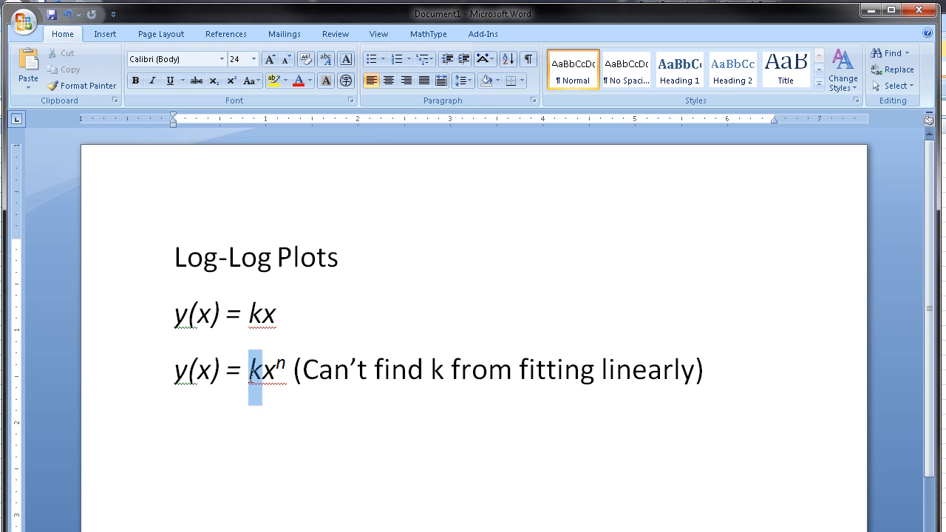
pyautogui.click(283, 381)
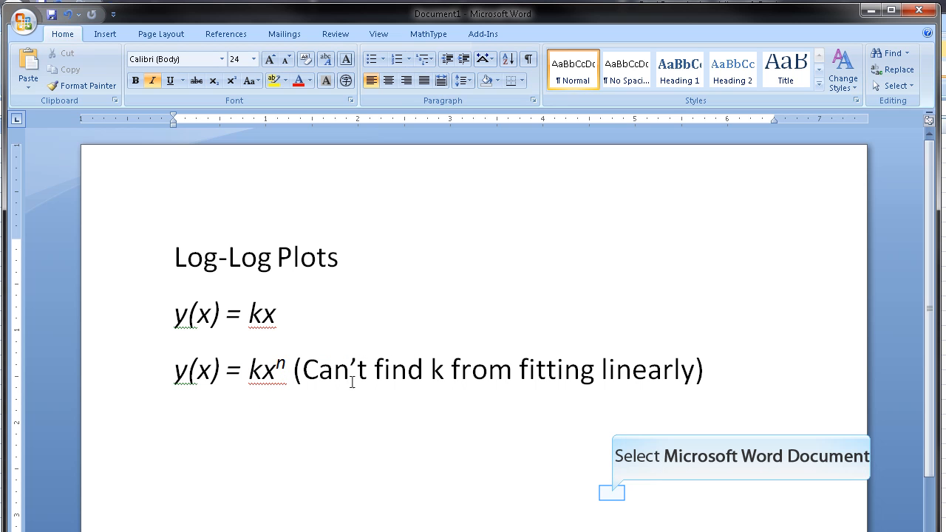
# Shift the covering text box down to uncover the full line log(y) = log(k) + log(xⁿ)
pyautogui.click(614, 494)
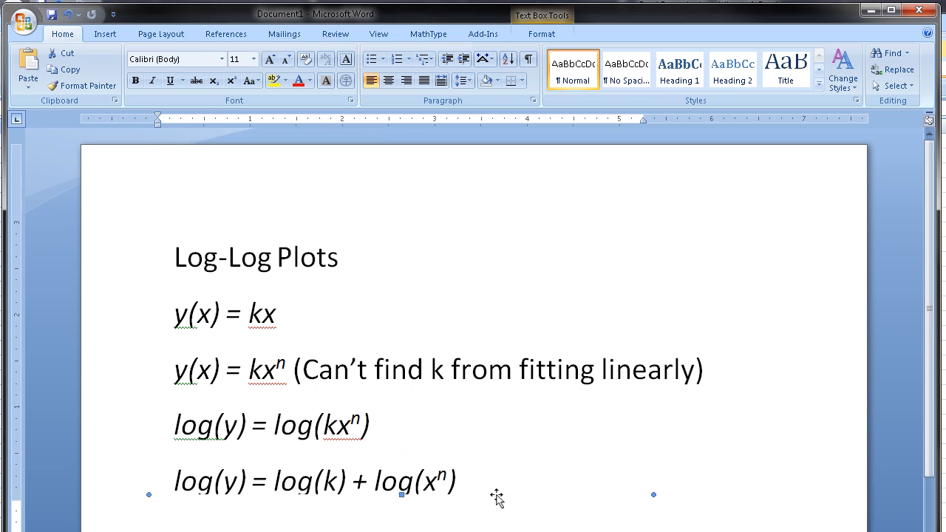
pyautogui.moveTo(497, 495); pyautogui.dragTo(498, 508)
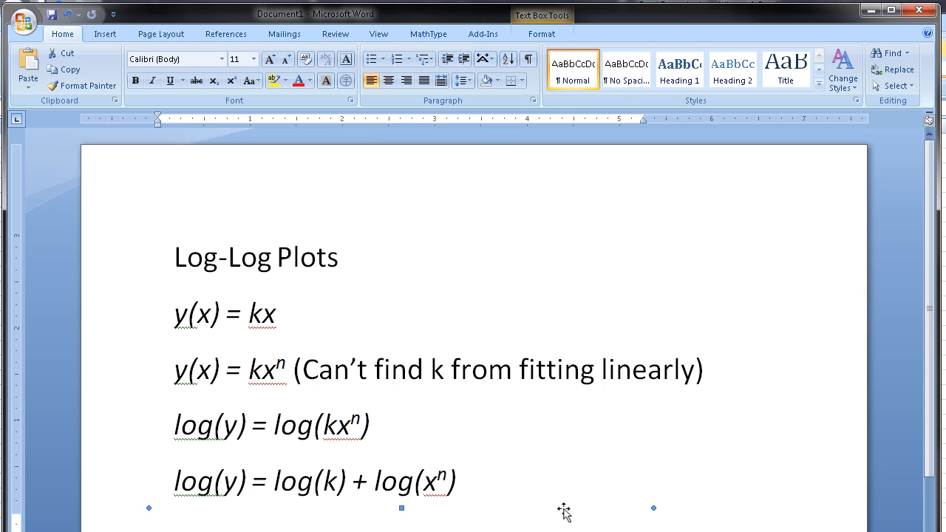
pyautogui.click(583, 496)
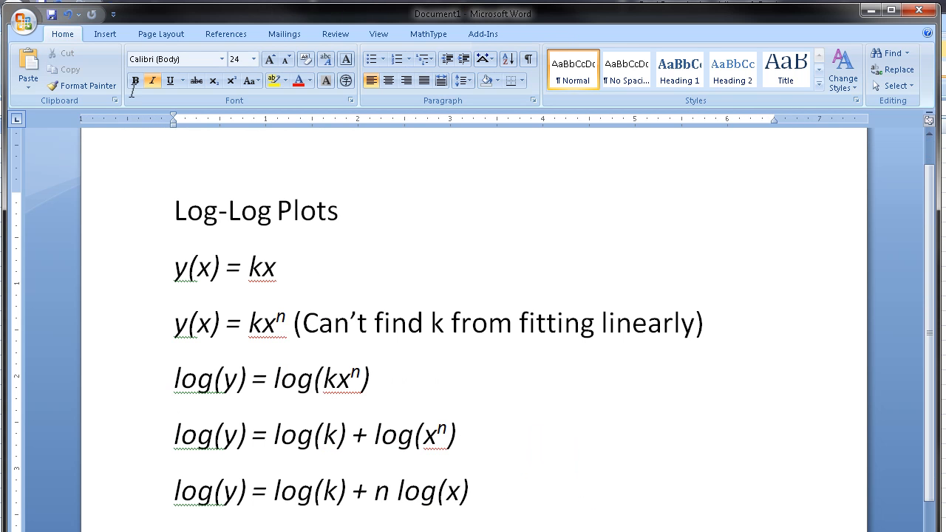
# Examine log(y) = log(k) + n log(x) and its rearranged form, focusing on the slope n and the intercept log(k)
pyautogui.moveTo(198, 496); pyautogui.dragTo(384, 496)
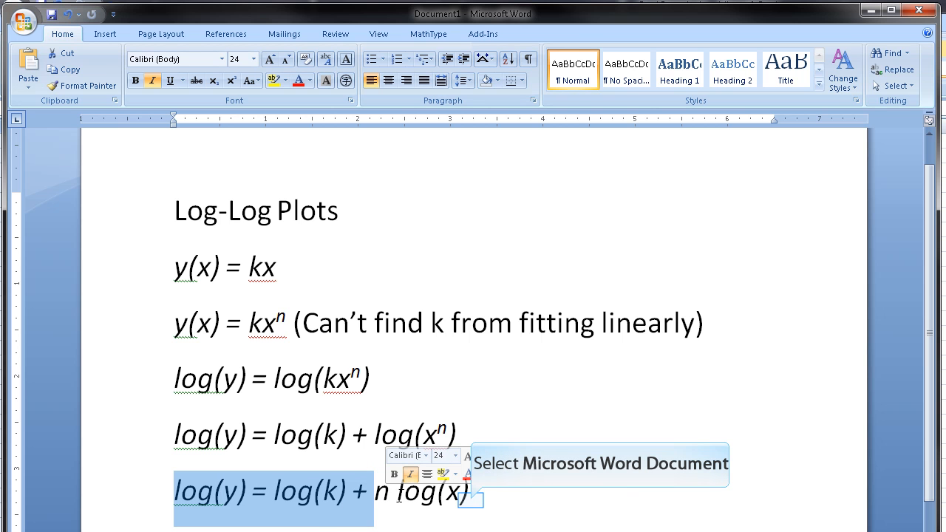
pyautogui.click(473, 501)
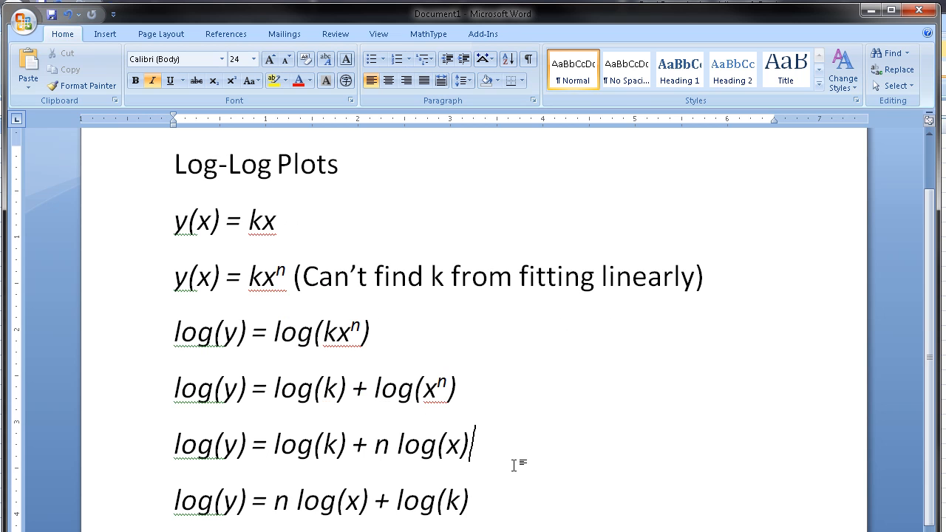
pyautogui.click(176, 501)
pyautogui.moveTo(176, 501); pyautogui.dragTo(477, 508)
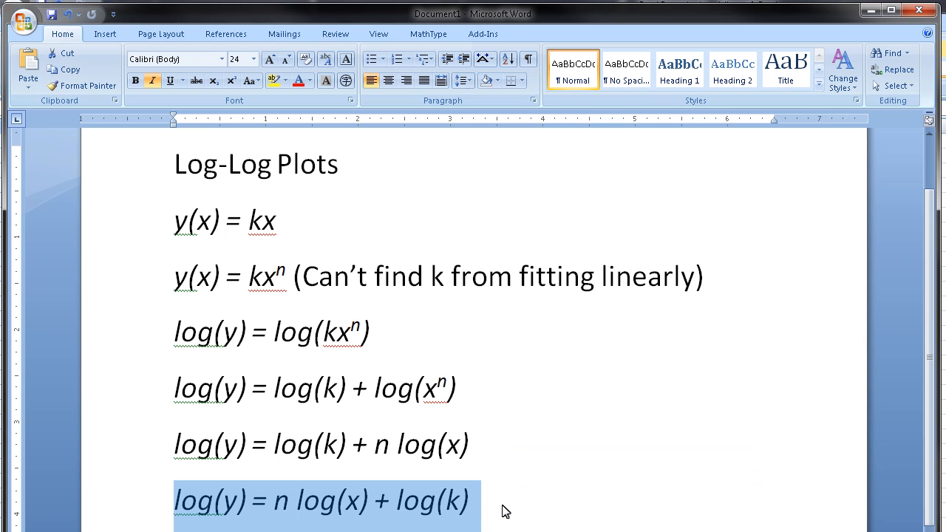
pyautogui.click(503, 508)
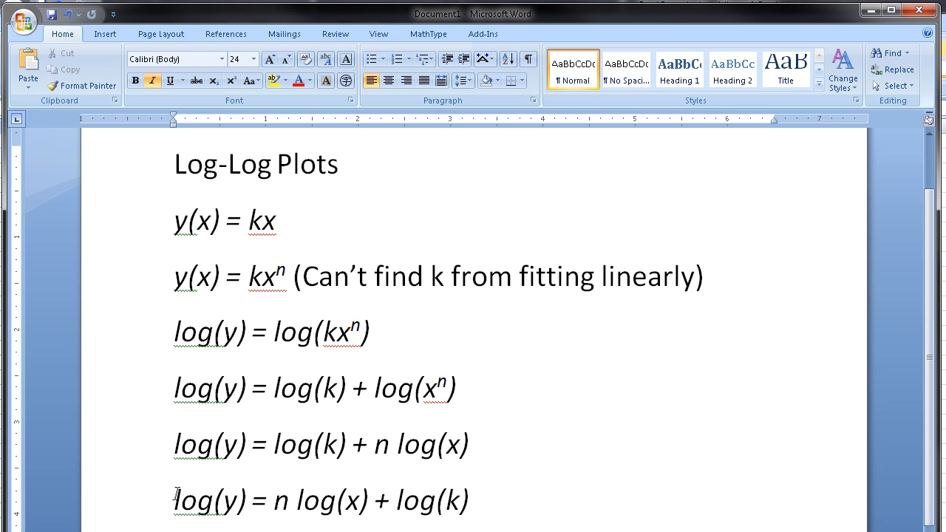
pyautogui.moveTo(177, 493); pyautogui.dragTo(381, 502)
pyautogui.click(411, 506)
pyautogui.moveTo(290, 503); pyautogui.dragTo(274, 503)
pyautogui.moveTo(444, 506); pyautogui.dragTo(400, 501)
pyautogui.click(468, 506)
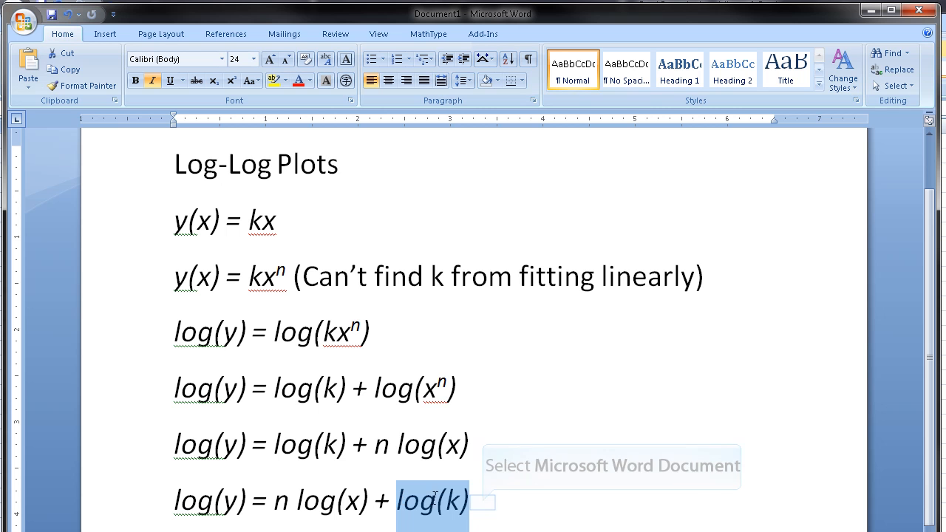
pyautogui.click(482, 503)
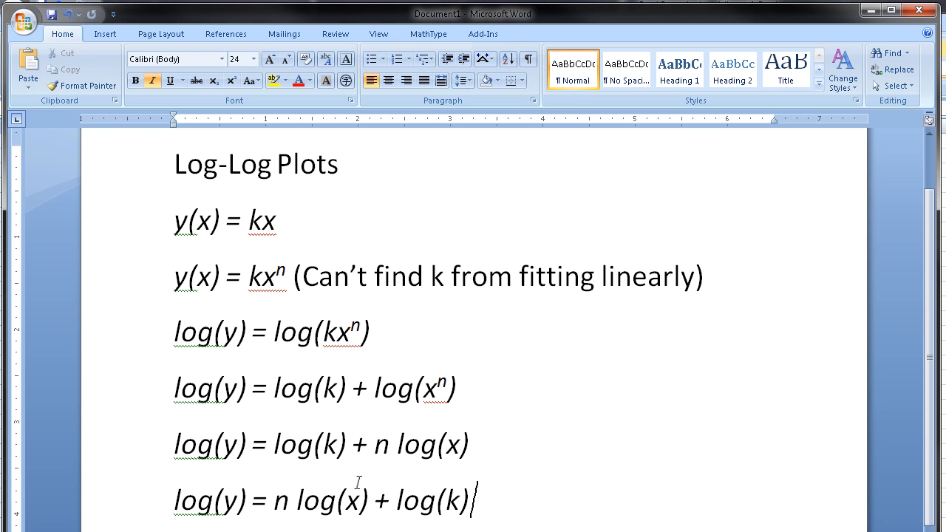
# Switch to the Excel Example.xlsx workbook and examine the mass and period data in A2:B6
pyautogui.hotkey('alt', 'Tab')
pyautogui.hotkey('alt', 'Tab')
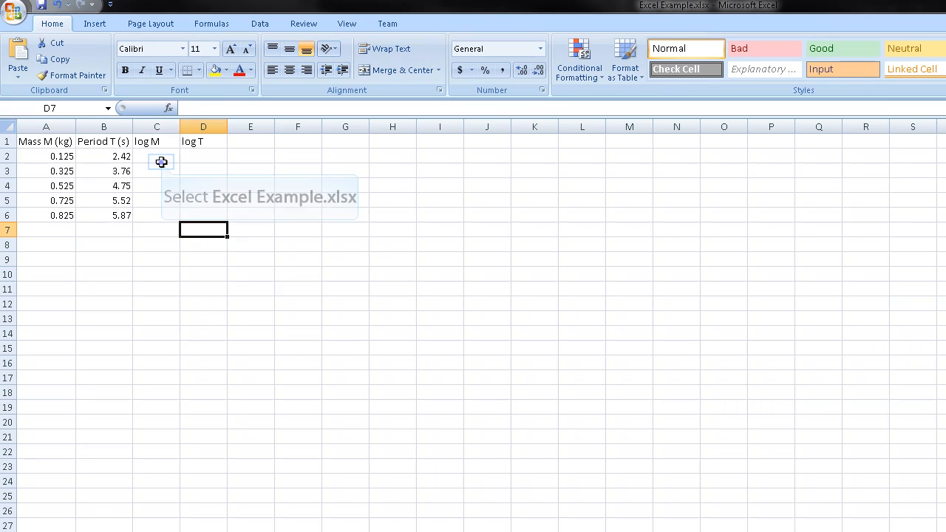
pyautogui.click(161, 162)
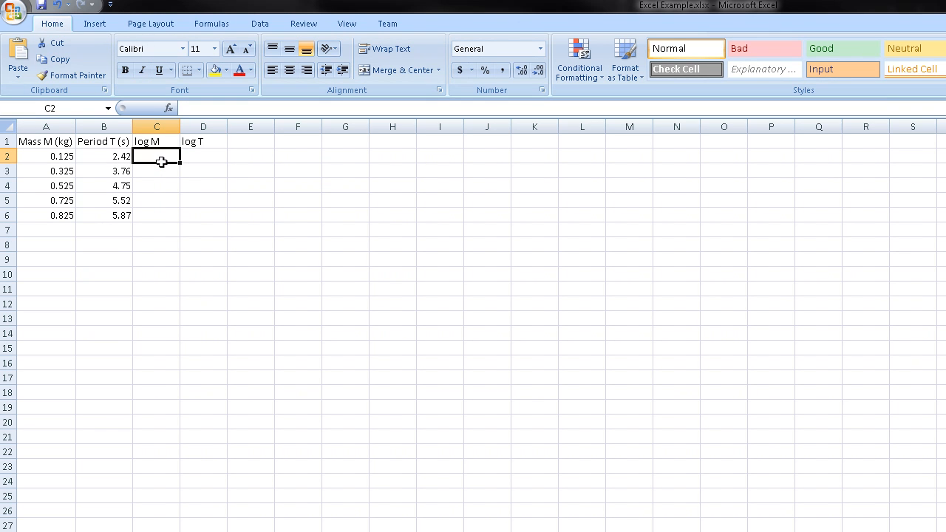
pyautogui.moveTo(65, 156); pyautogui.dragTo(104, 215)
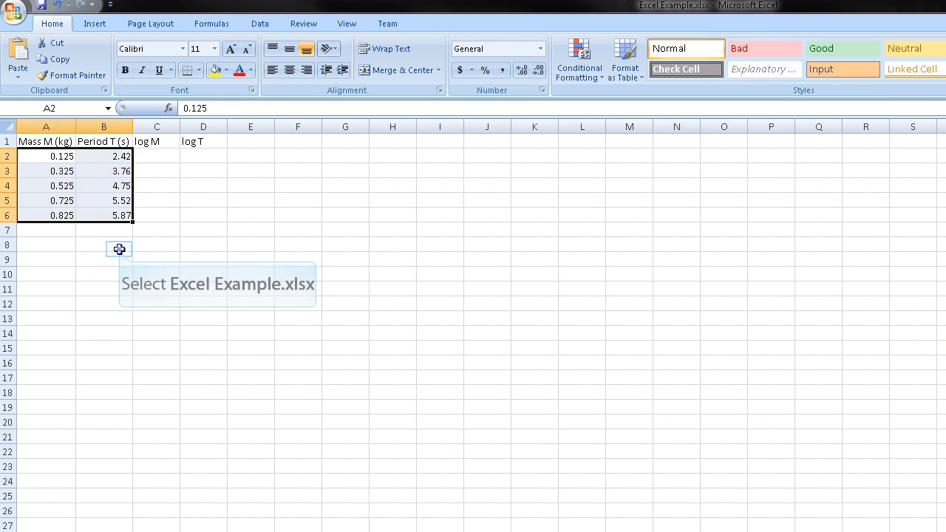
pyautogui.click(119, 249)
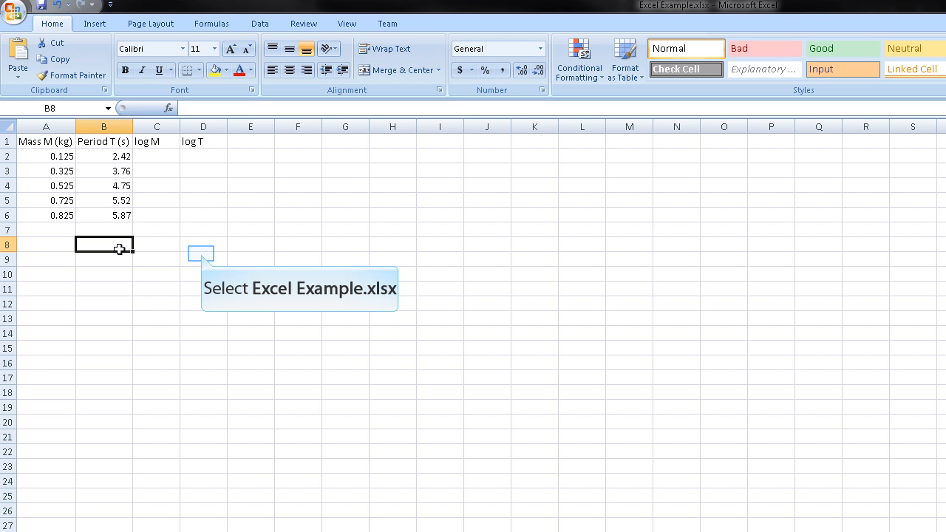
pyautogui.click(201, 253)
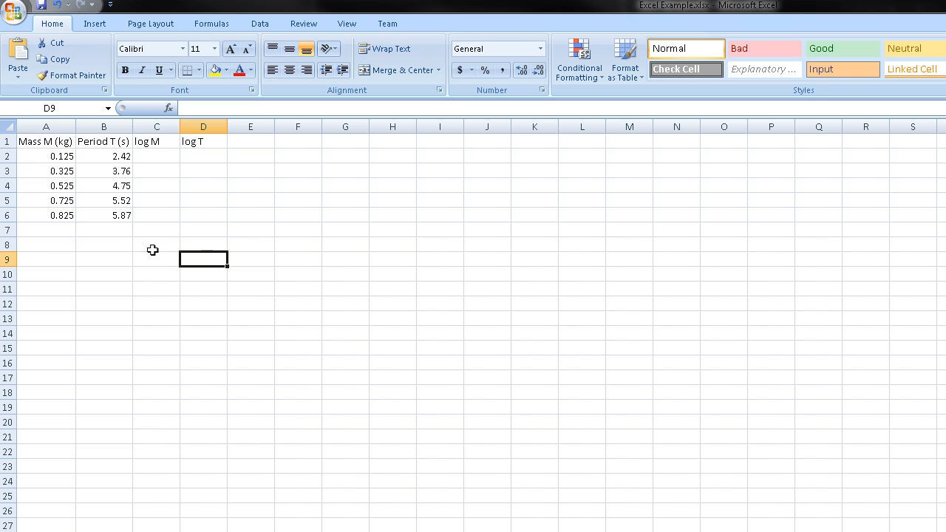
# Insert a Scatter with only Markers chart from the mass and period data in A2:B6
pyautogui.moveTo(51, 154); pyautogui.dragTo(102, 214)
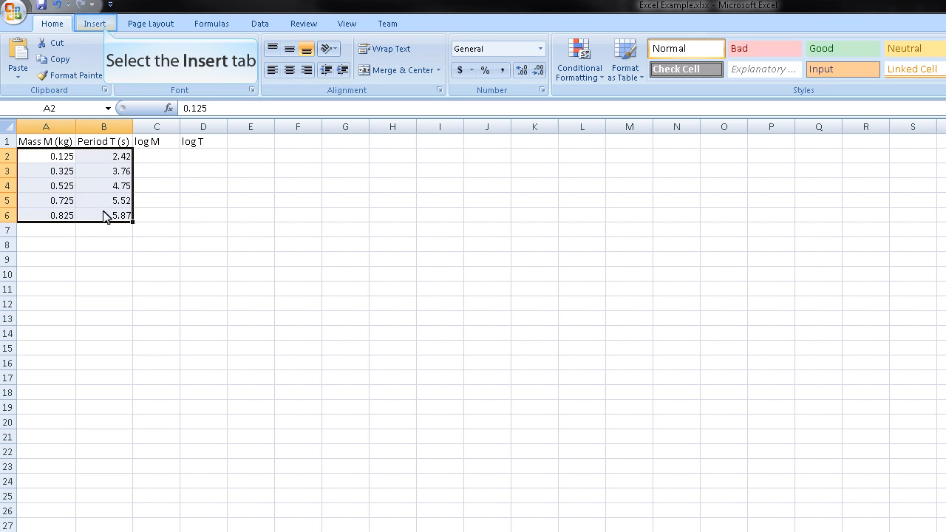
pyautogui.click(104, 25)
pyautogui.click(397, 74)
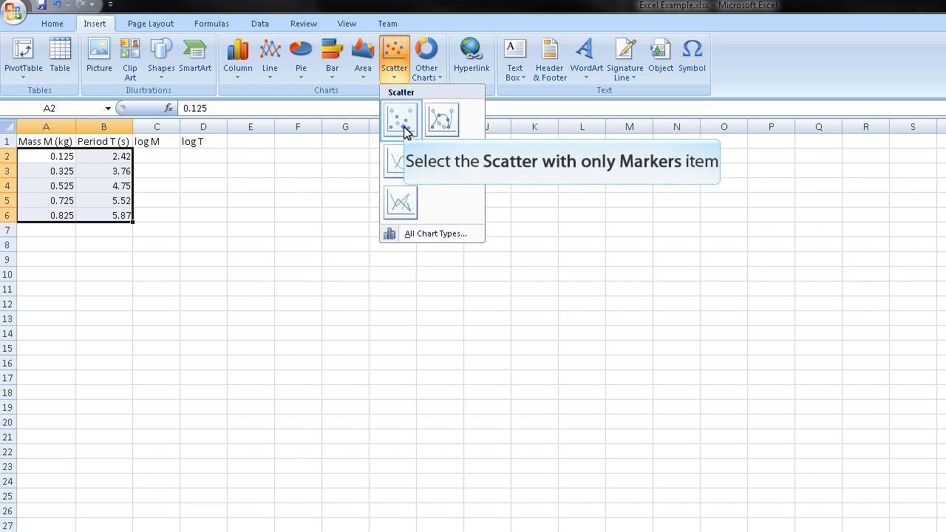
pyautogui.click(402, 124)
# Delete the scatter chart's legend and move the chart to just below the data table
pyautogui.moveTo(638, 348); pyautogui.dragTo(394, 194)
pyautogui.click(625, 304)
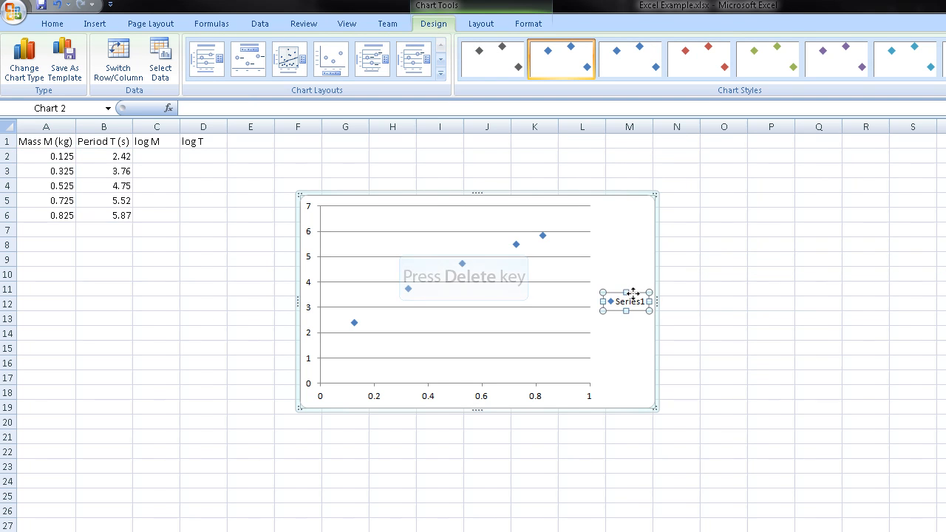
pyautogui.press('Delete')
pyautogui.moveTo(566, 192); pyautogui.dragTo(307, 266)
# Add a linear trendline to the chart's data points and display its equation on the chart
pyautogui.click(165, 362)
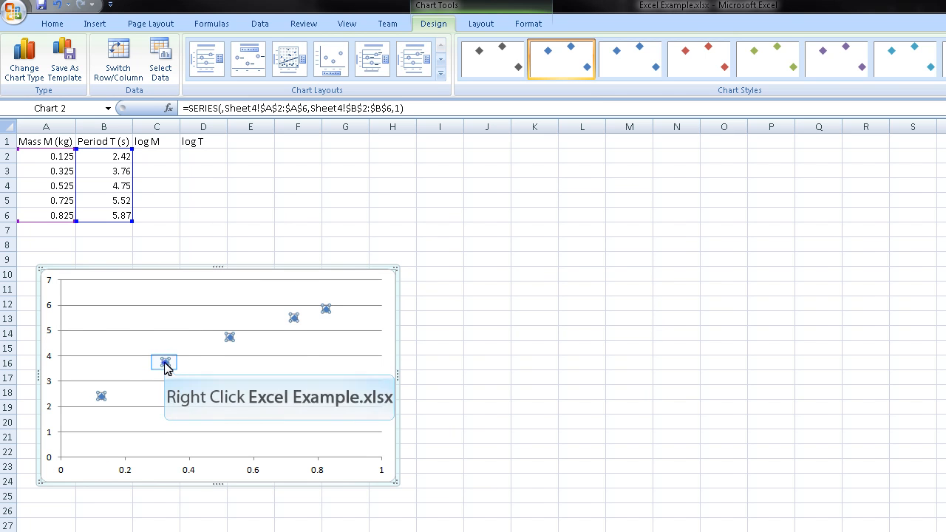
pyautogui.rightClick(166, 363)
pyautogui.click(224, 471)
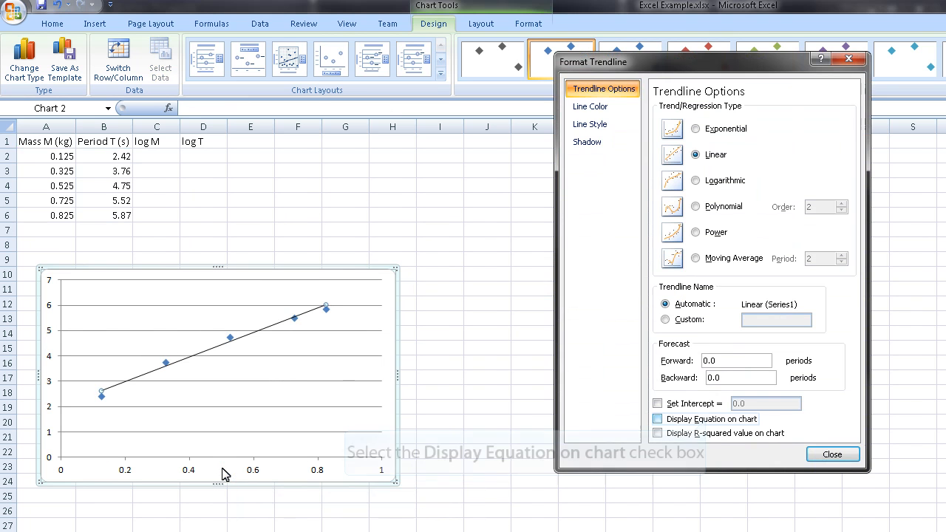
pyautogui.click(708, 420)
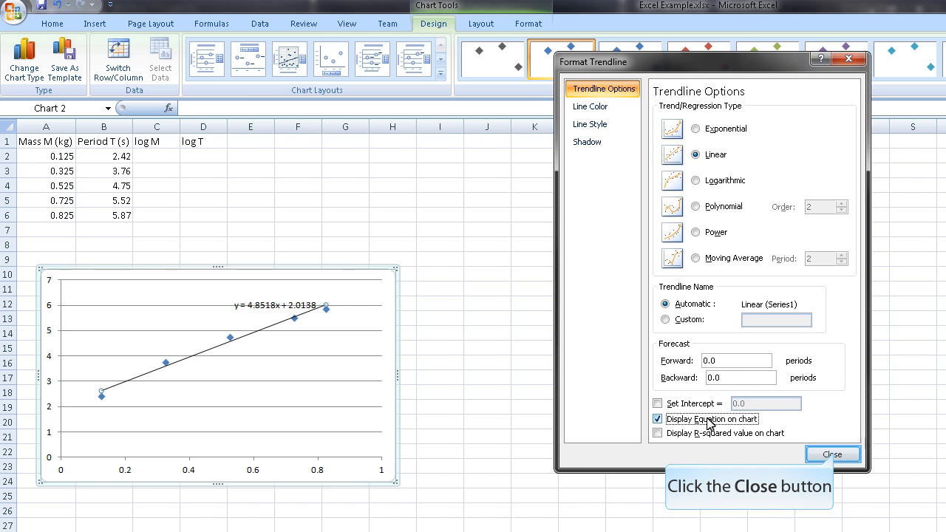
pyautogui.click(833, 455)
# Move the chart away from the data to the upper area of columns K to R
pyautogui.click(490, 359)
pyautogui.click(382, 268)
pyautogui.moveTo(382, 268); pyautogui.dragTo(885, 142)
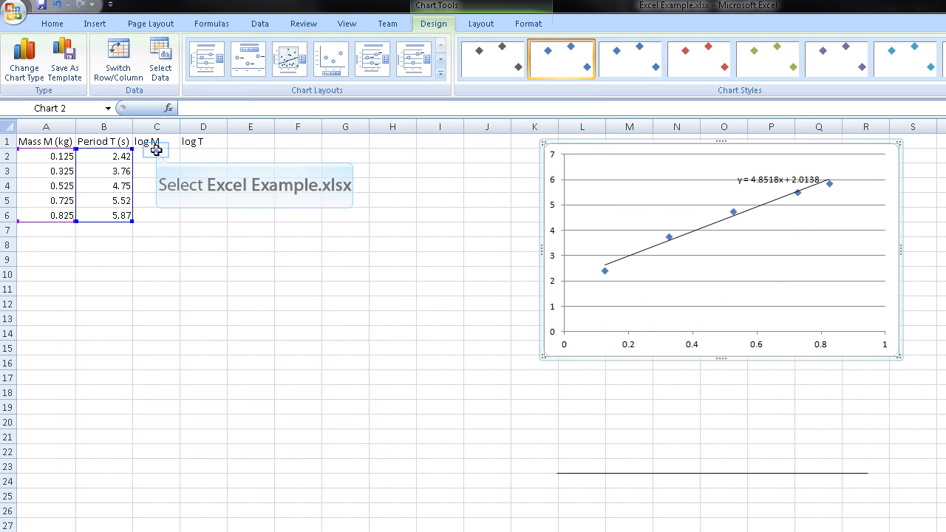
# Start a formula with the LOG function in cell C2, under the log M heading
pyautogui.click(157, 150)
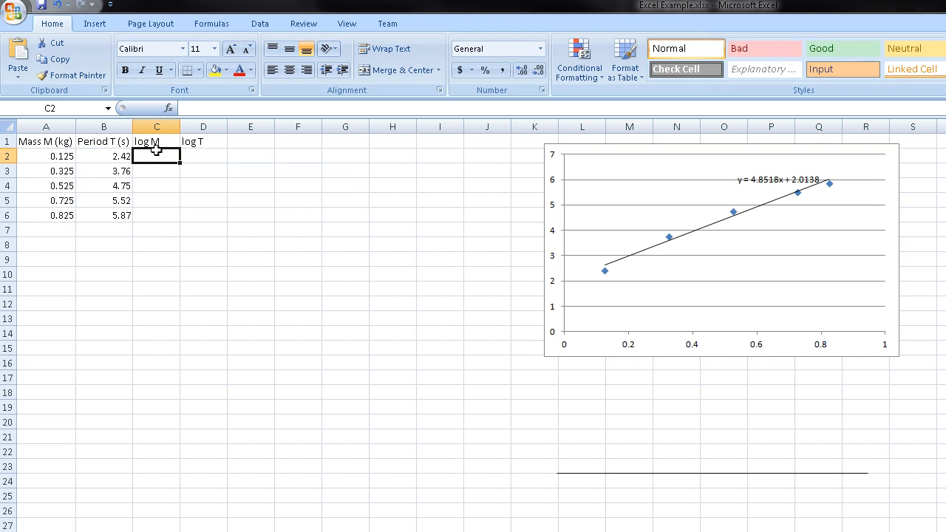
pyautogui.write('=')
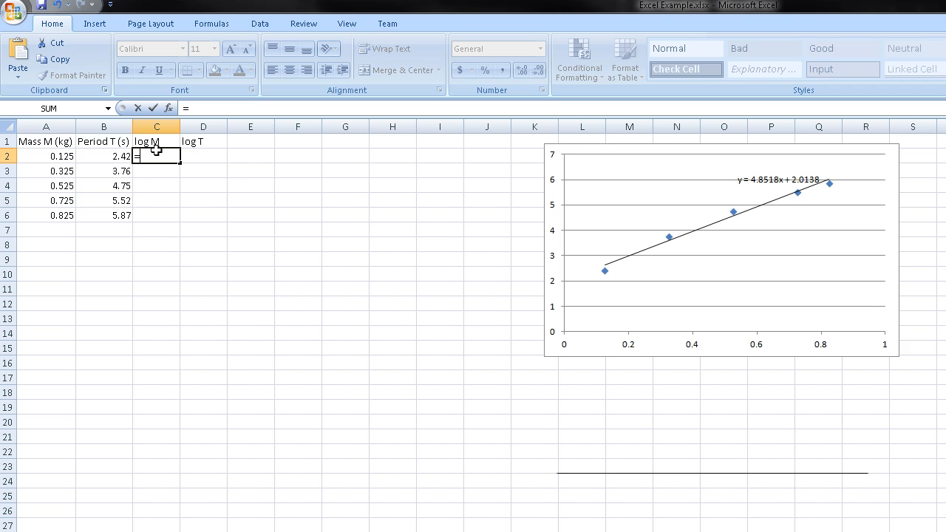
pyautogui.write('log(')
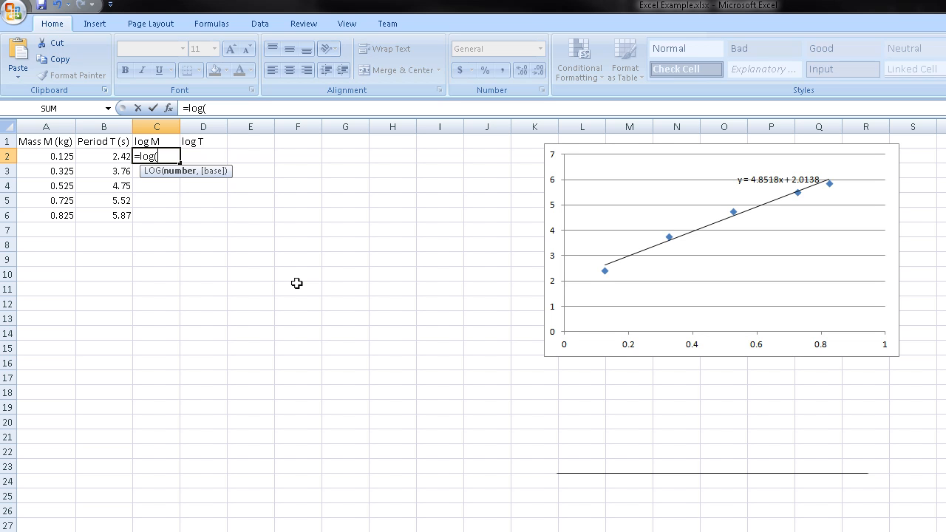
# Try the sin, tan and average functions in place of log in C2's formula, clearing each one
pyautogui.press('BackSpace')
pyautogui.press('BackSpace')
pyautogui.press('BackSpace')
pyautogui.press('BackSpace')
pyautogui.write('sin')
pyautogui.press('BackSpace')
pyautogui.press('BackSpace')
pyautogui.press('BackSpace')
pyautogui.write('tan')
pyautogui.press('BackSpace')
pyautogui.press('BackSpace')
pyautogui.press('BackSpace')
pyautogui.write('average(')
pyautogui.press('BackSpace')
pyautogui.press('BackSpace')
pyautogui.press('BackSpace')
pyautogui.press('BackSpace')
pyautogui.press('BackSpace')
pyautogui.press('BackSpace')
pyautogui.press('BackSpace')
pyautogui.press('BackSpace')
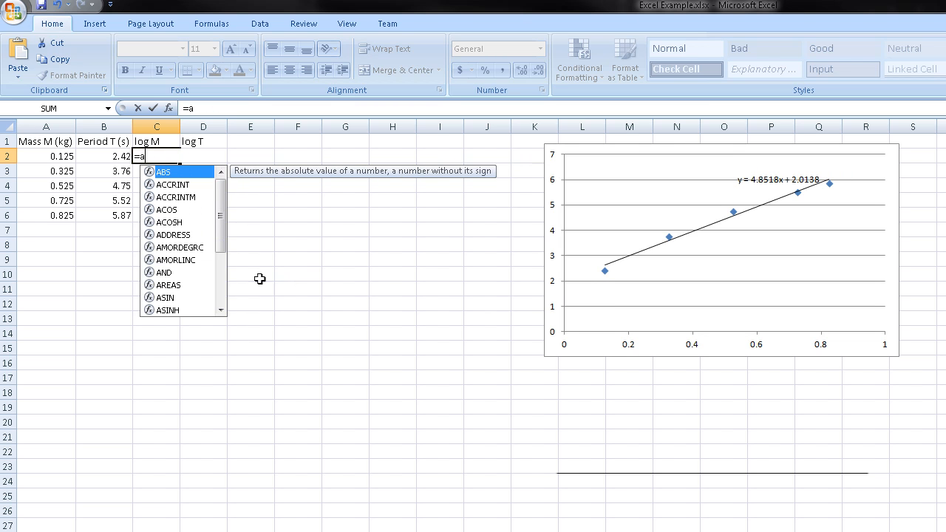
pyautogui.press('BackSpace')
# Enter =LOG(A2) in cell C2 and fill the formula down to C6
pyautogui.write('log(')
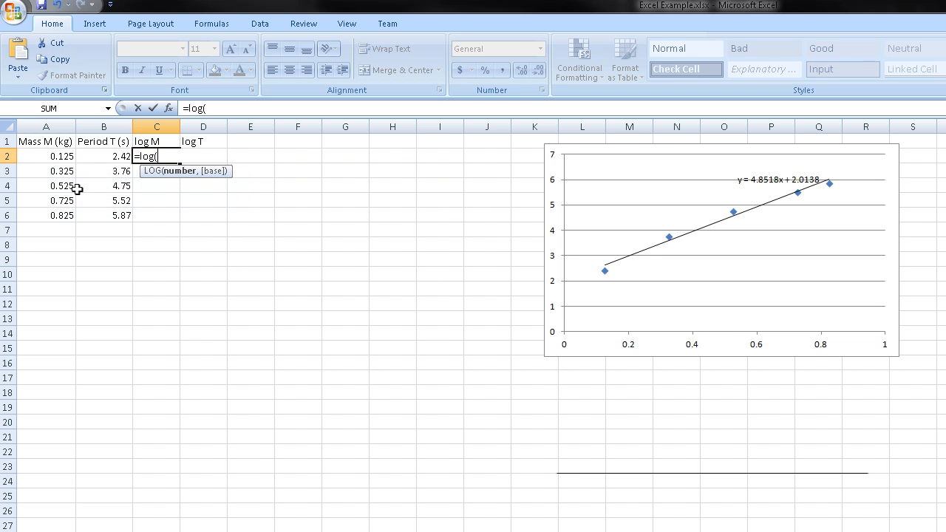
pyautogui.click(53, 158)
pyautogui.write(')')
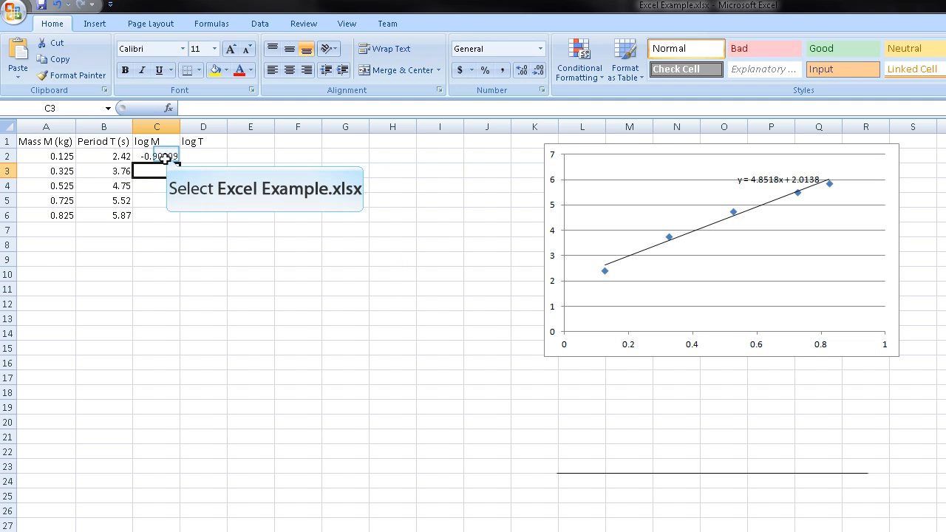
pyautogui.click(172, 156)
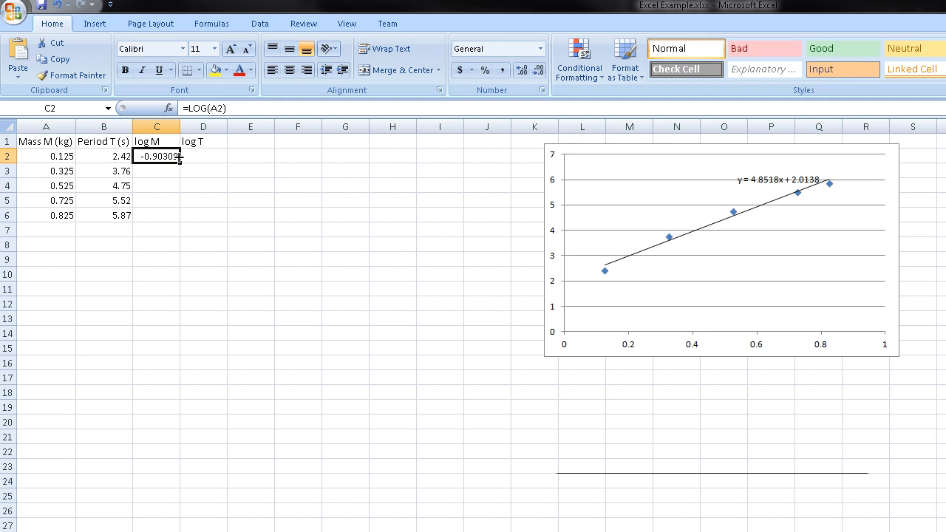
pyautogui.moveTo(181, 160); pyautogui.dragTo(176, 223)
# Enter =LOG(B2) in cell D2 under the log T heading and fill the formula down to D6
pyautogui.click(214, 153)
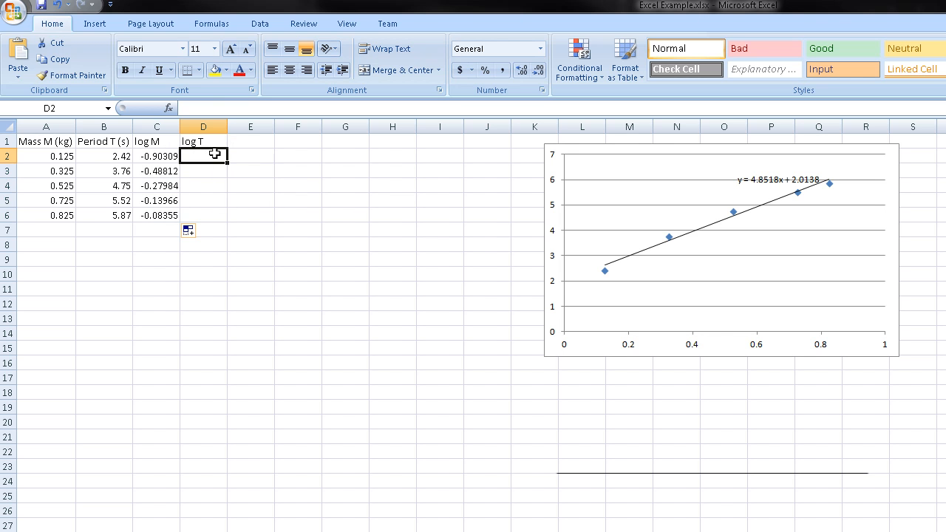
pyautogui.write('=l')
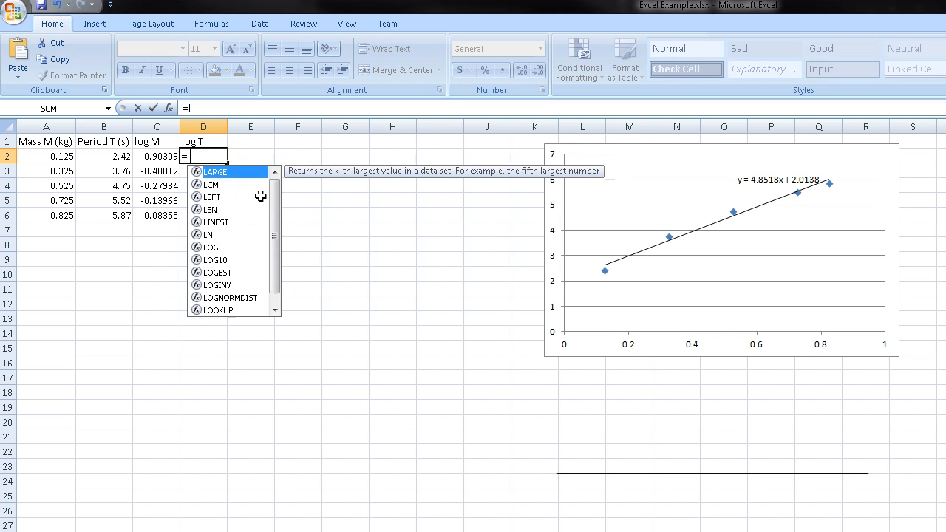
pyautogui.write('og(')
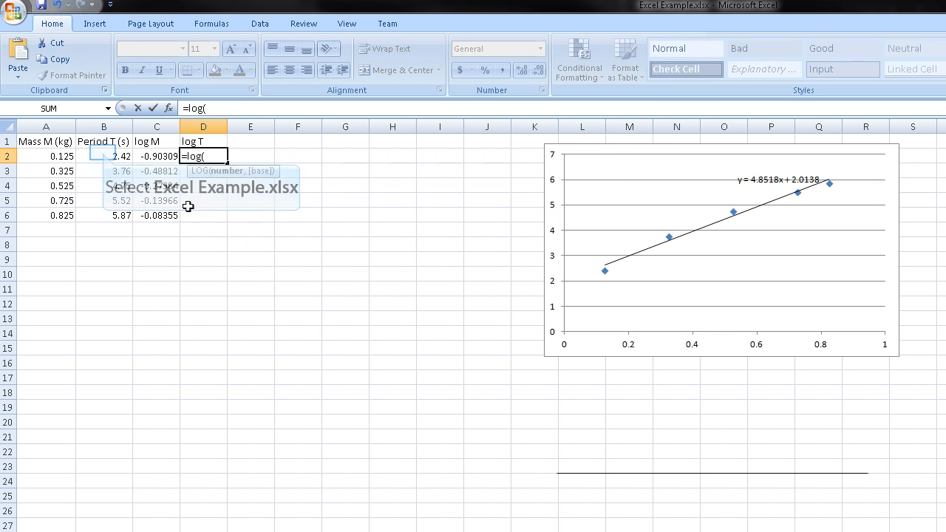
pyautogui.click(103, 151)
pyautogui.write(')')
pyautogui.press('Return')
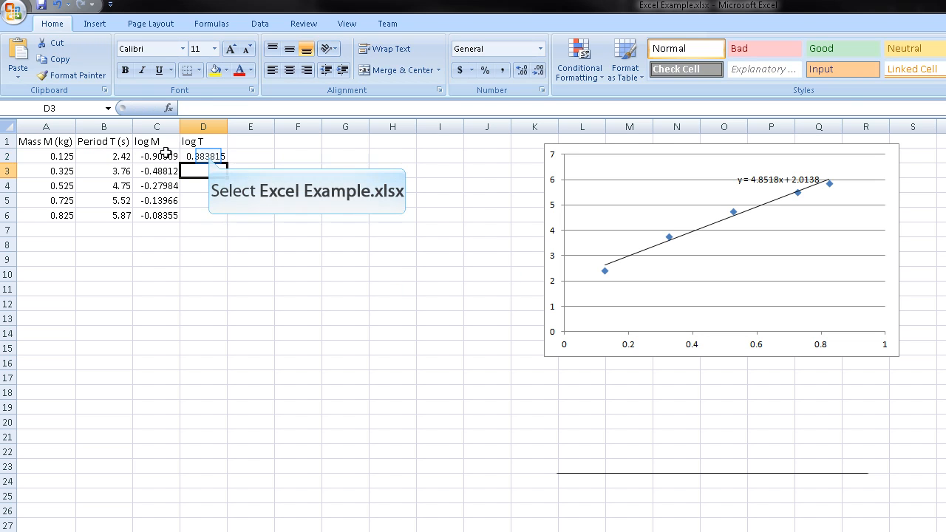
pyautogui.click(201, 154)
pyautogui.moveTo(227, 163); pyautogui.dragTo(219, 215)
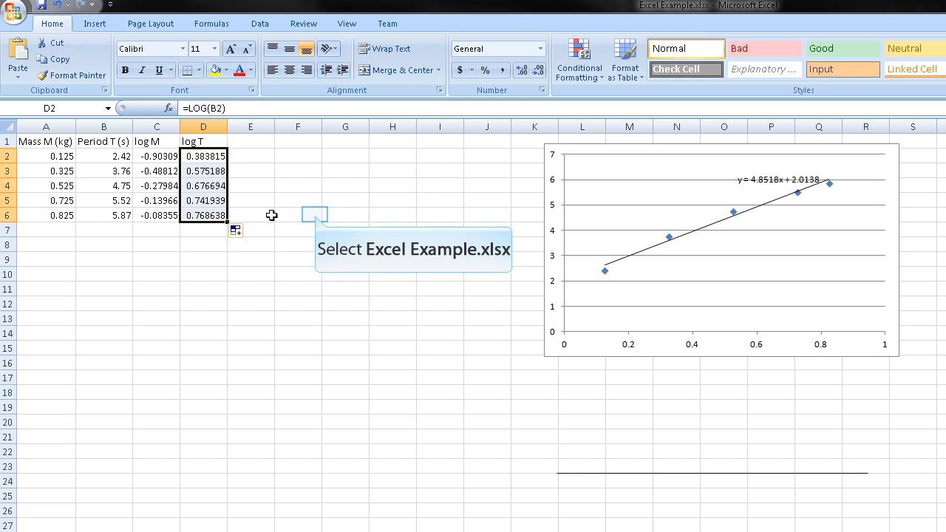
pyautogui.click(315, 214)
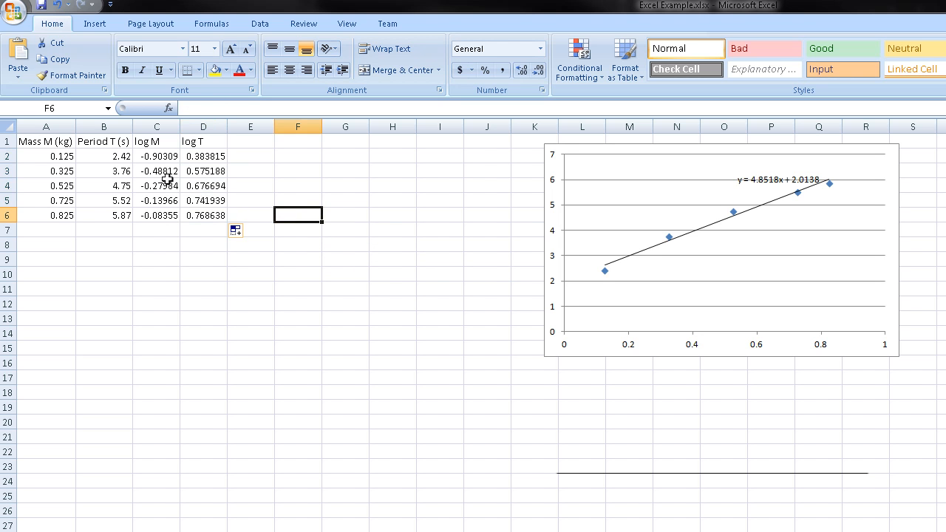
# Insert a markers-only scatter chart of the log M and log T values in C2:D6 and place it below the data
pyautogui.moveTo(160, 154); pyautogui.dragTo(200, 219)
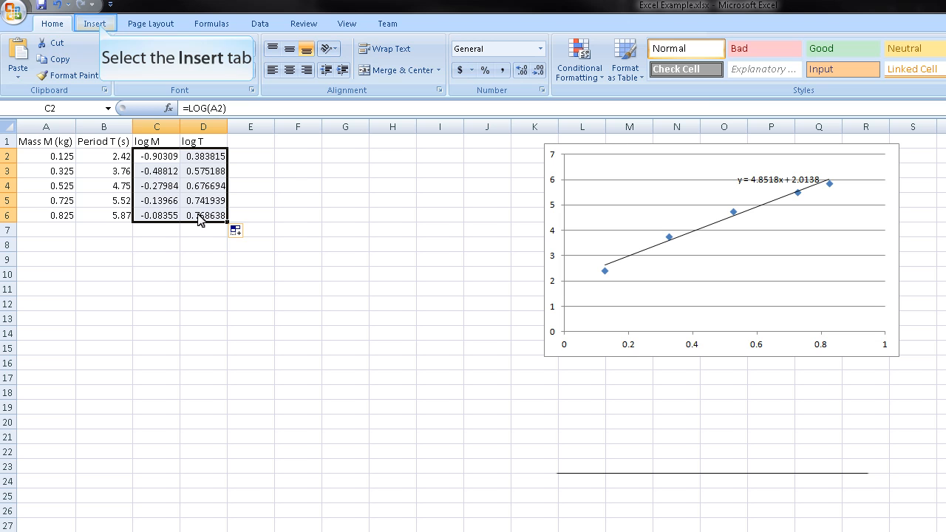
pyautogui.click(100, 28)
pyautogui.click(377, 77)
pyautogui.click(394, 67)
pyautogui.click(406, 122)
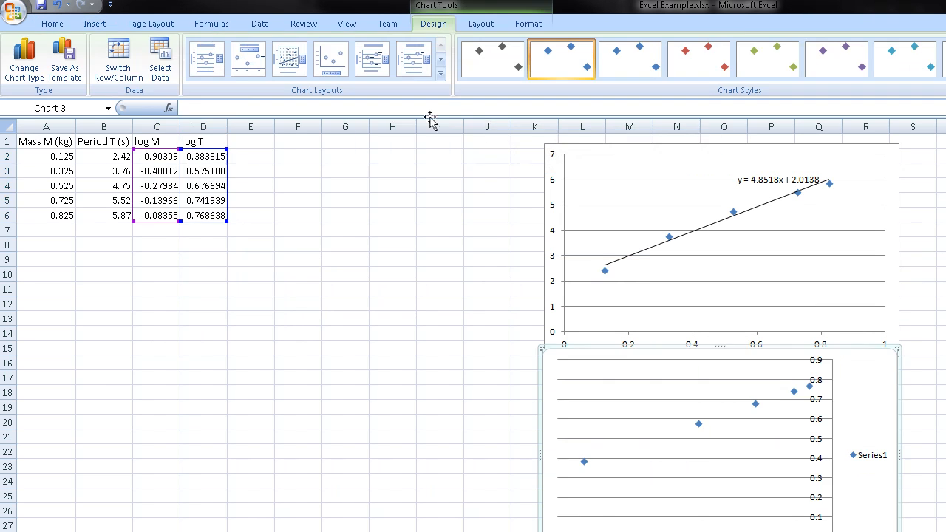
pyautogui.moveTo(606, 347); pyautogui.dragTo(165, 263)
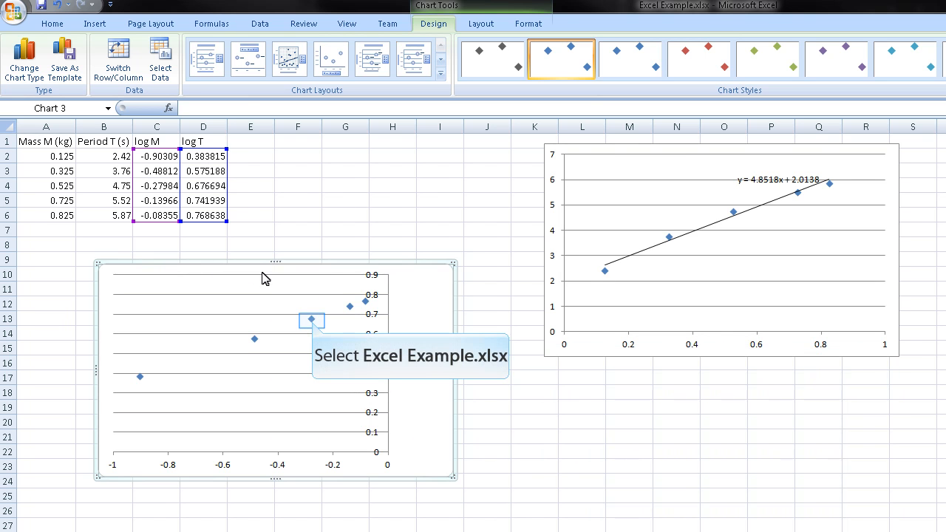
# Add a linear trendline with its equation displayed to the log-log chart and move the equation above the line
pyautogui.rightClick(312, 320)
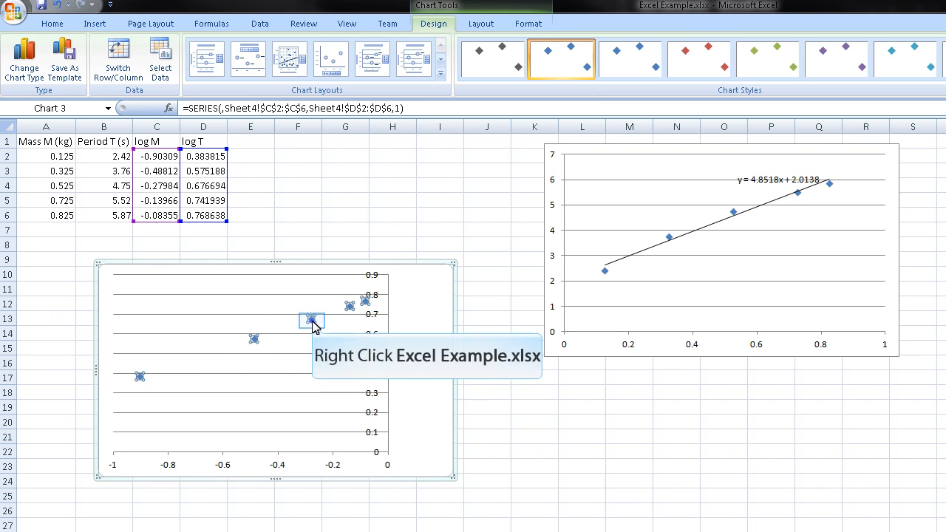
pyautogui.click(354, 431)
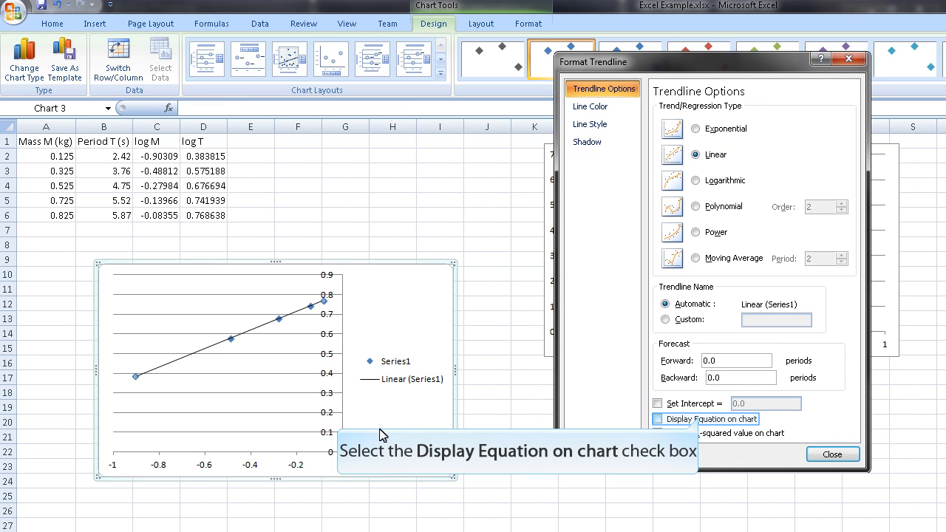
pyautogui.click(701, 423)
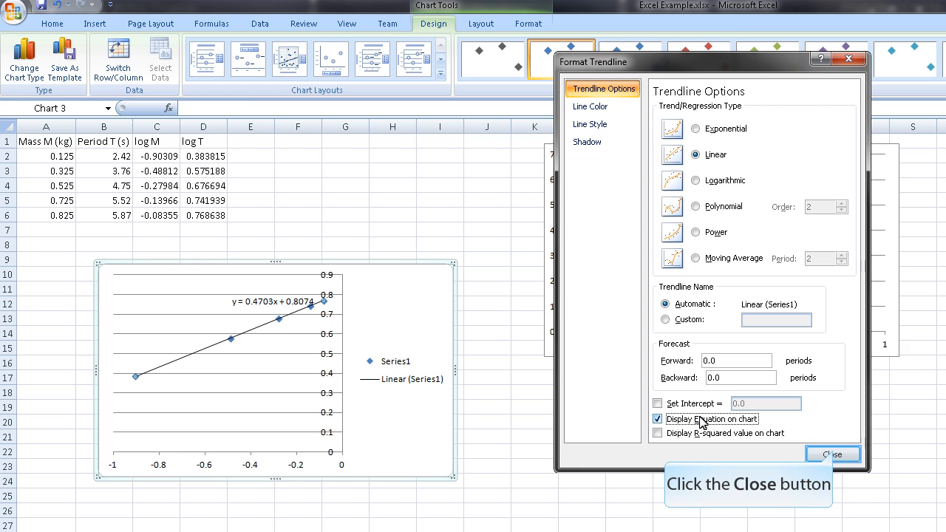
pyautogui.click(833, 454)
pyautogui.click(294, 298)
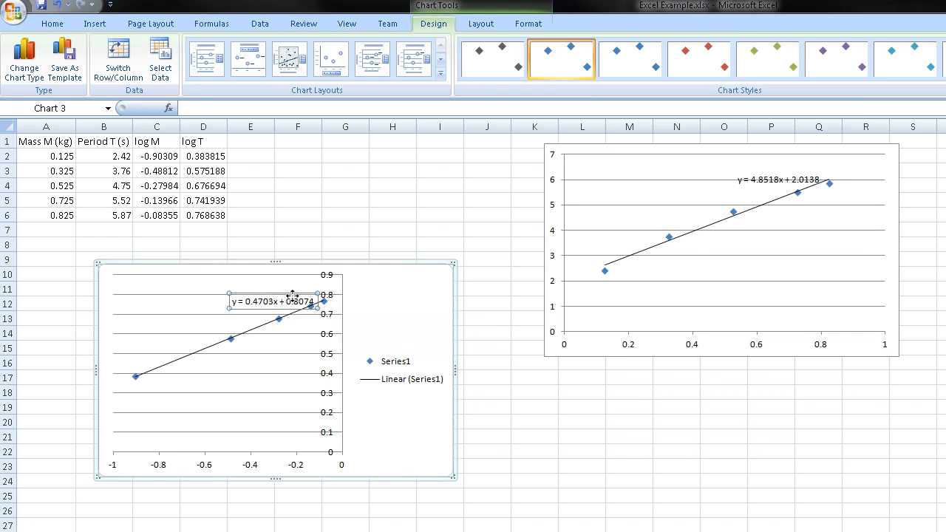
pyautogui.moveTo(293, 296); pyautogui.dragTo(263, 281)
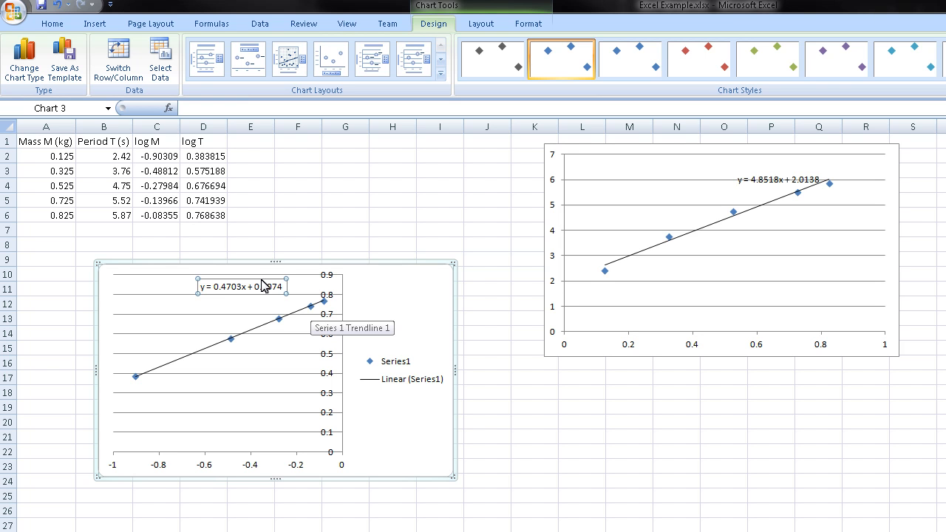
# Try forcing the log-log trendline's intercept to 0.0, then turn the intercept option back off
pyautogui.rightClick(311, 305)
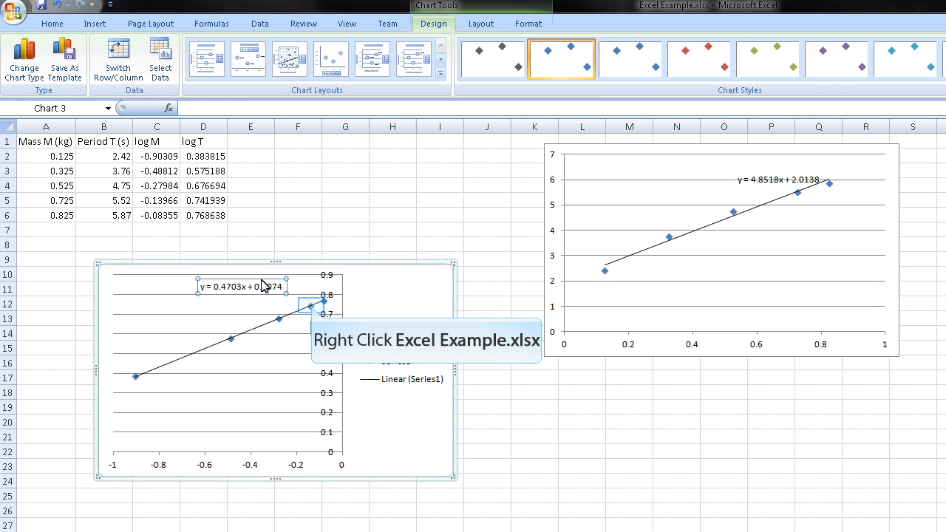
pyautogui.rightClick(312, 309)
pyautogui.click(325, 398)
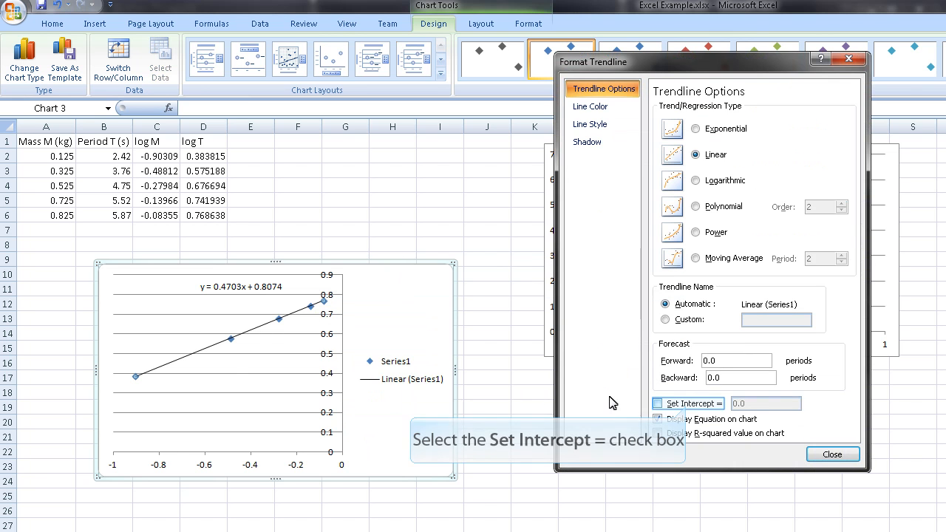
pyautogui.click(689, 406)
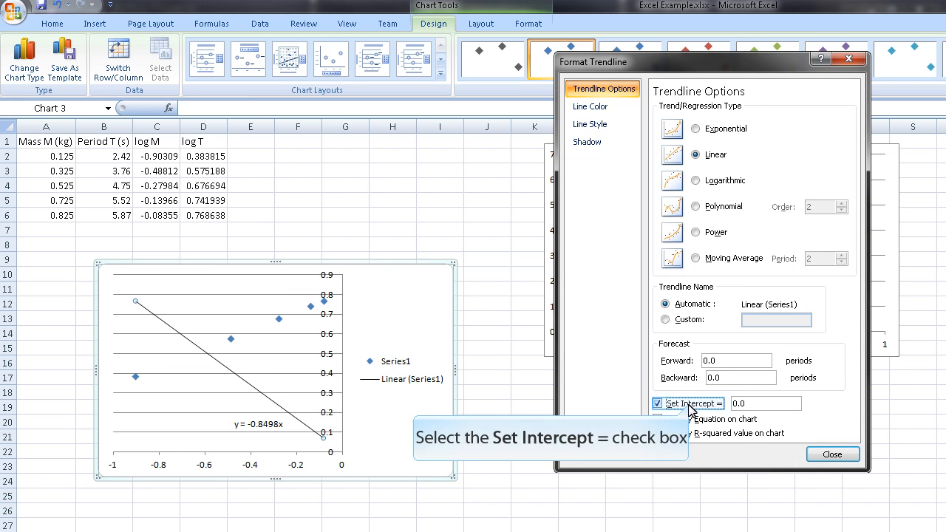
pyautogui.click(691, 407)
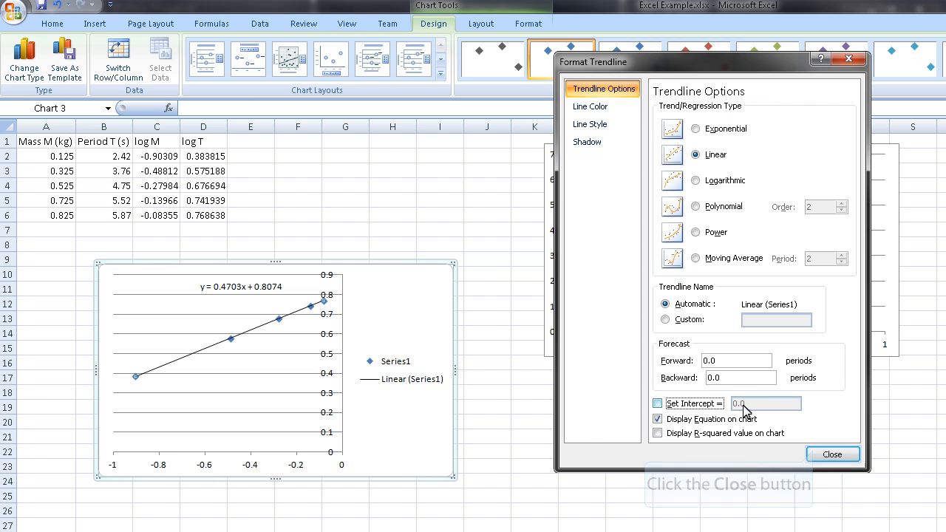
pyautogui.click(815, 455)
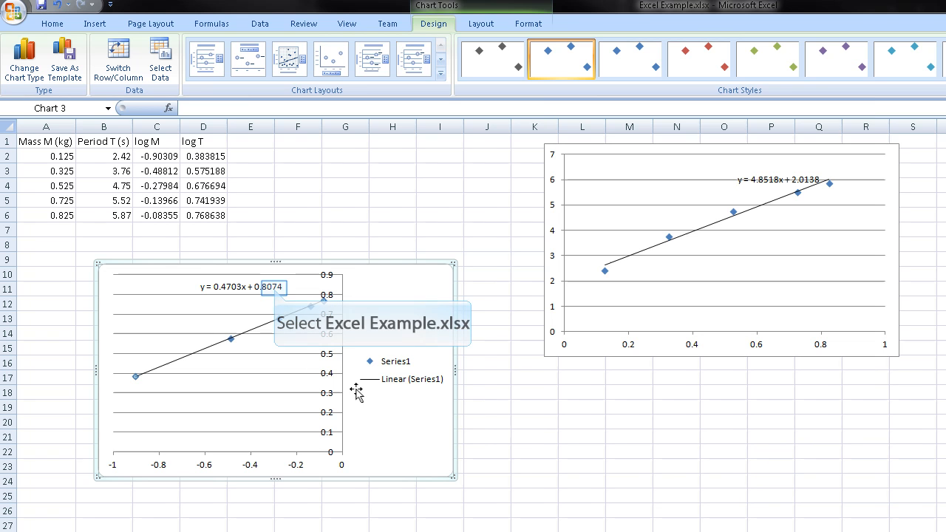
# Highlight the intercept value in the log-log chart's trendline equation
pyautogui.click(264, 289)
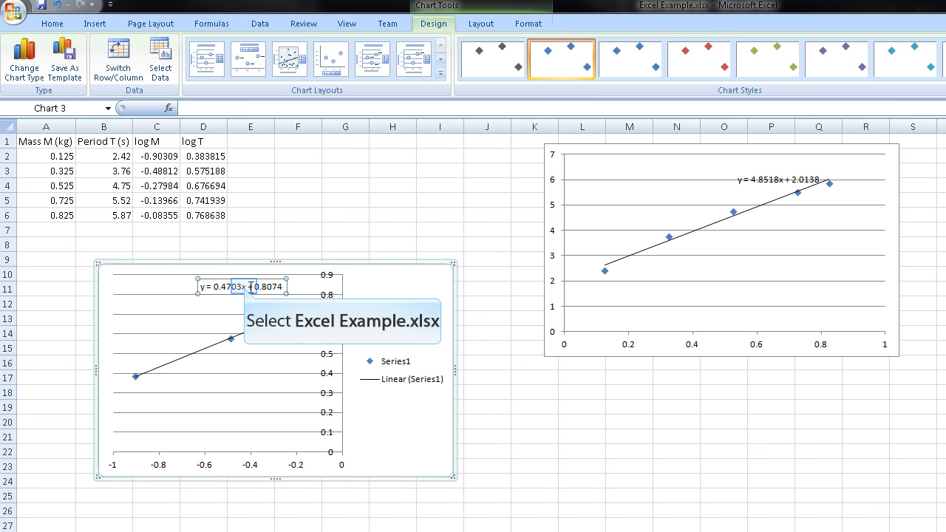
pyautogui.click(245, 287)
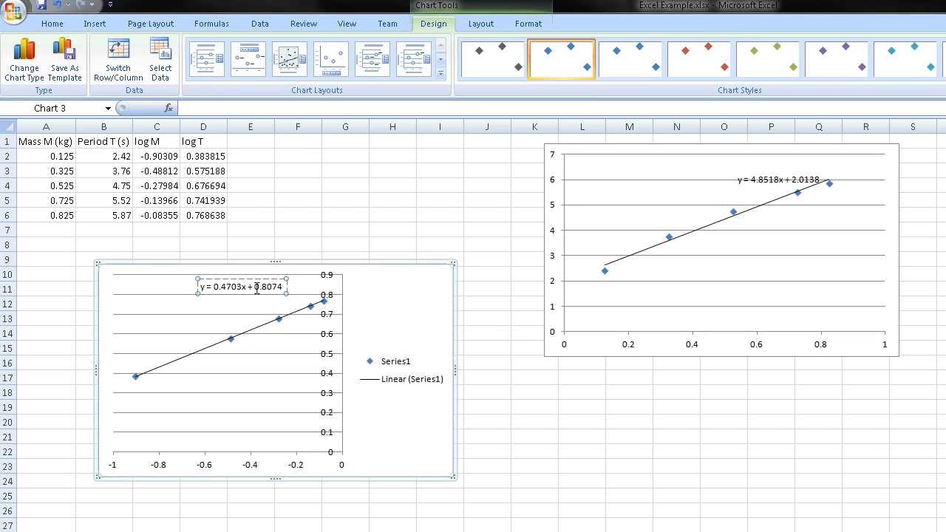
pyautogui.moveTo(255, 288); pyautogui.dragTo(284, 289)
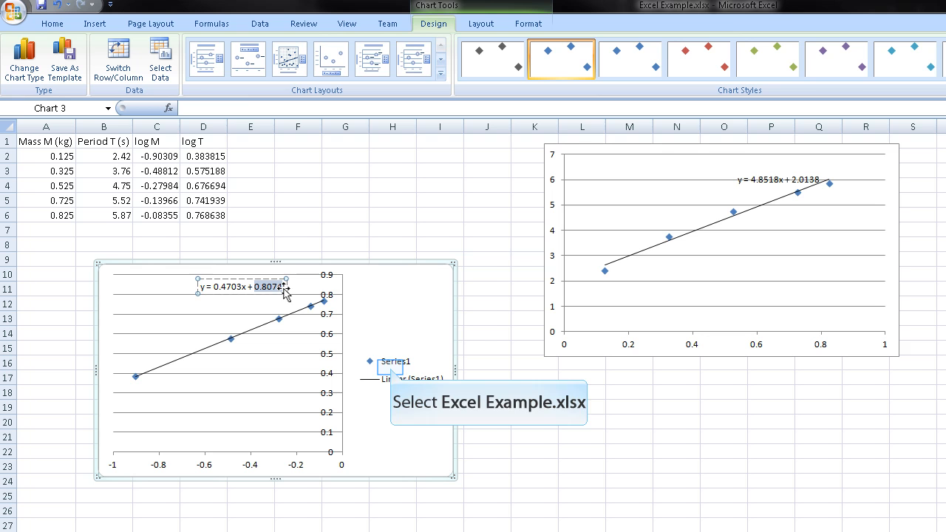
# Delete the legend from the log-log chart and select cell M19 below the first chart
pyautogui.click(388, 364)
pyautogui.press('Delete')
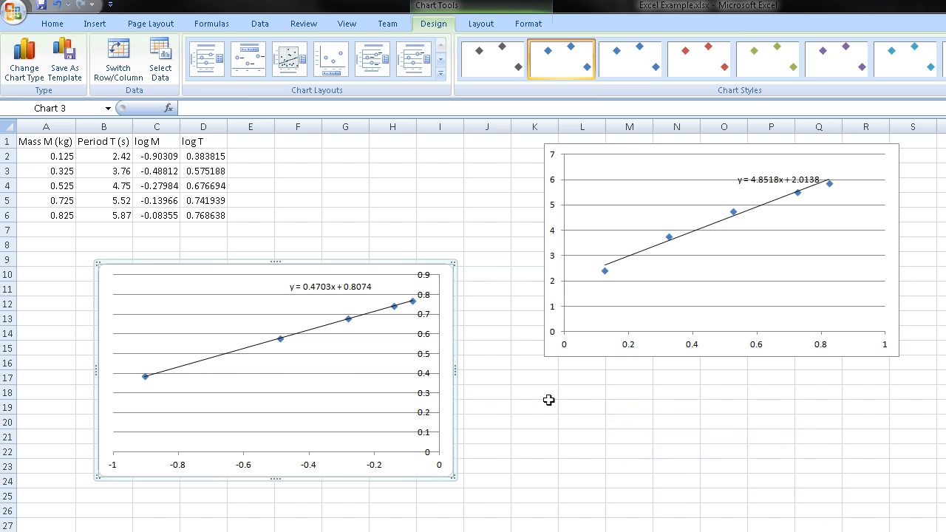
pyautogui.click(624, 413)
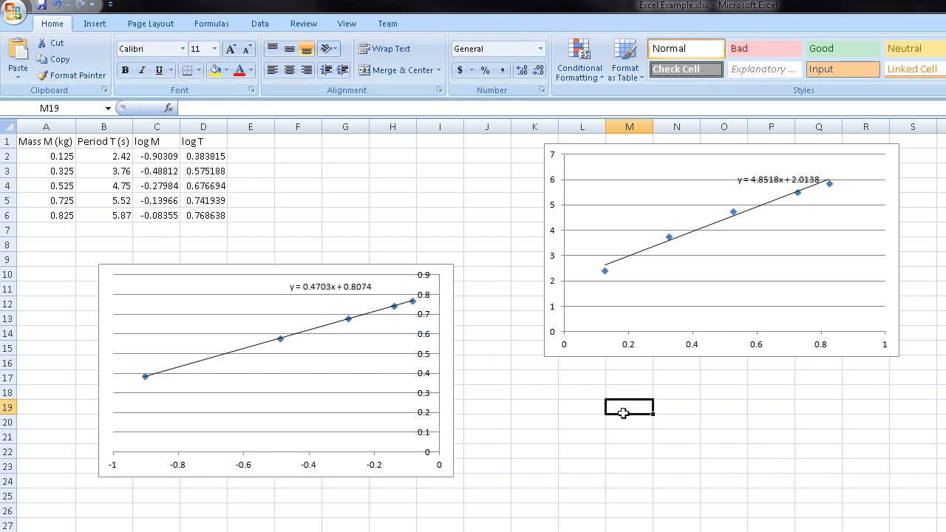
pyautogui.write('1/2')
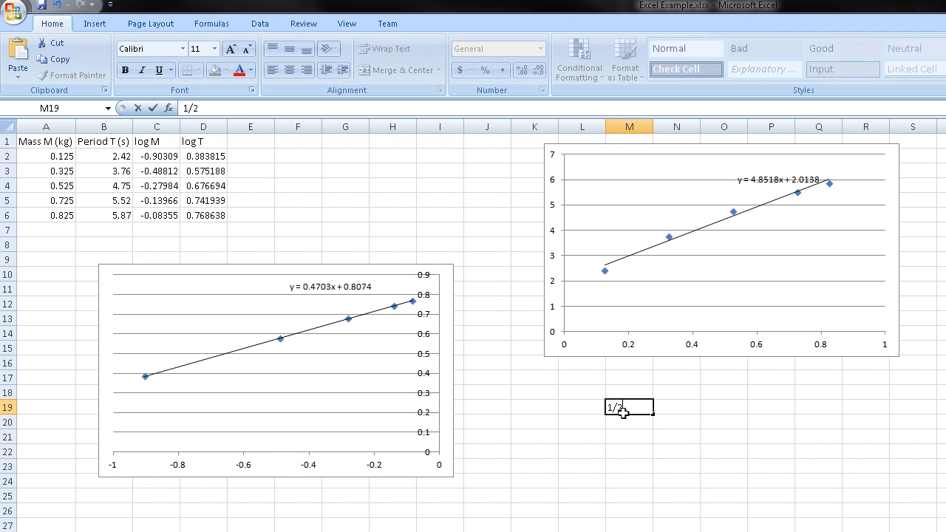
pyautogui.press('BackSpace')
pyautogui.press('BackSpace')
pyautogui.press('BackSpace')
# Enter the text kx^n in cell M19 and select that cell again
pyautogui.write('kx^n')
pyautogui.press('Return')
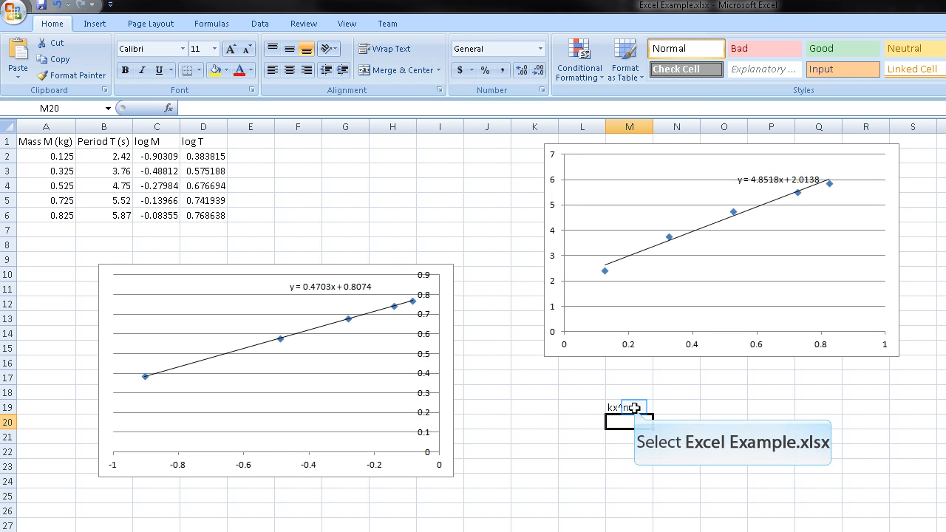
pyautogui.click(635, 407)
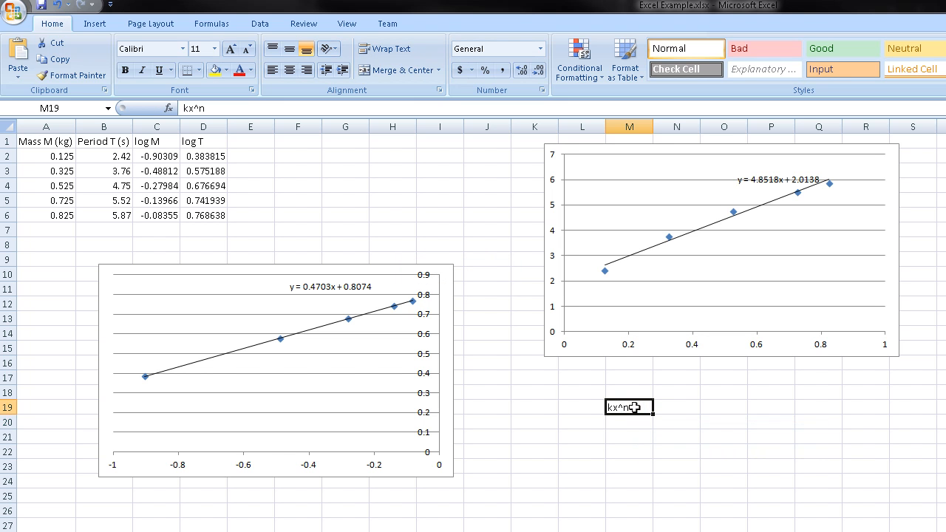